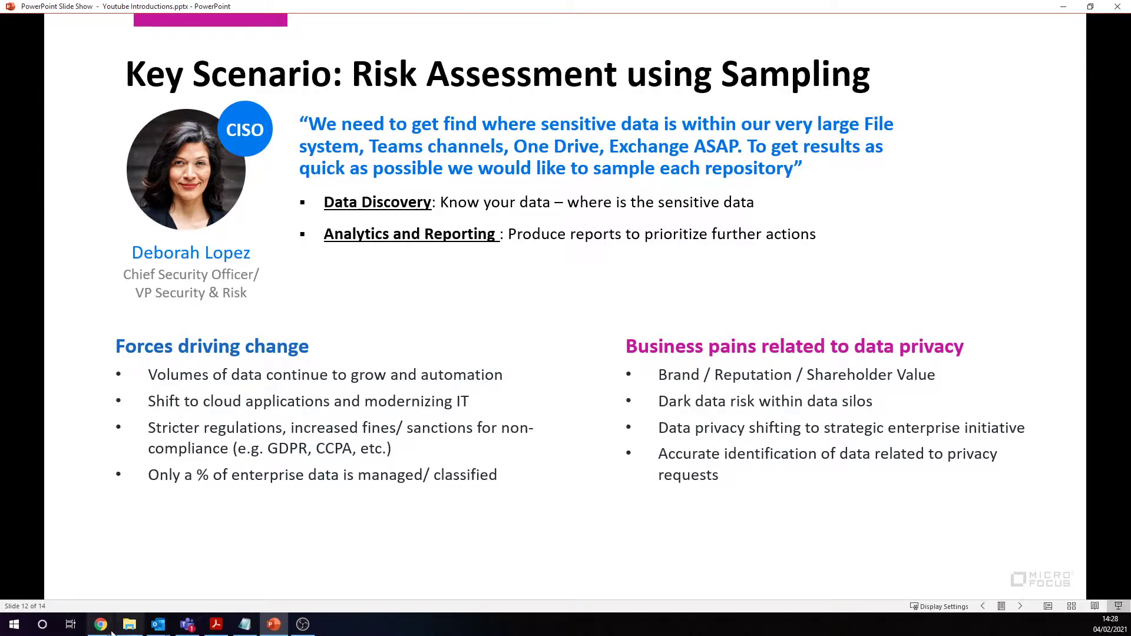
Show the Connect Data Volume overview for All Repositories and check the repository filter list
mouse_move(102, 628)
click(169, 585)
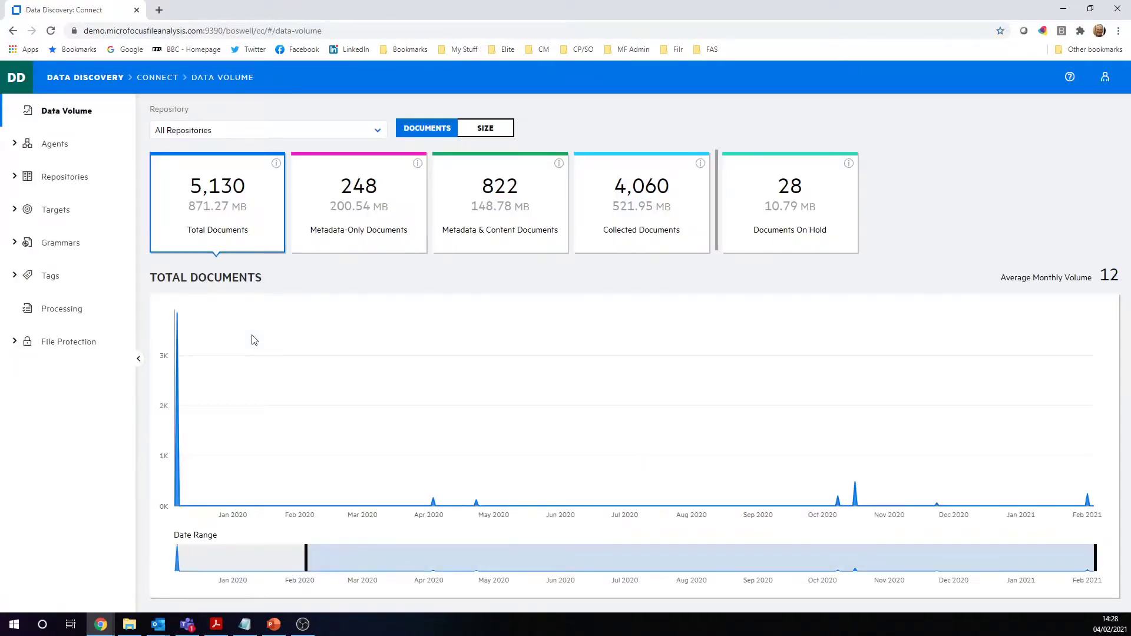
click(377, 132)
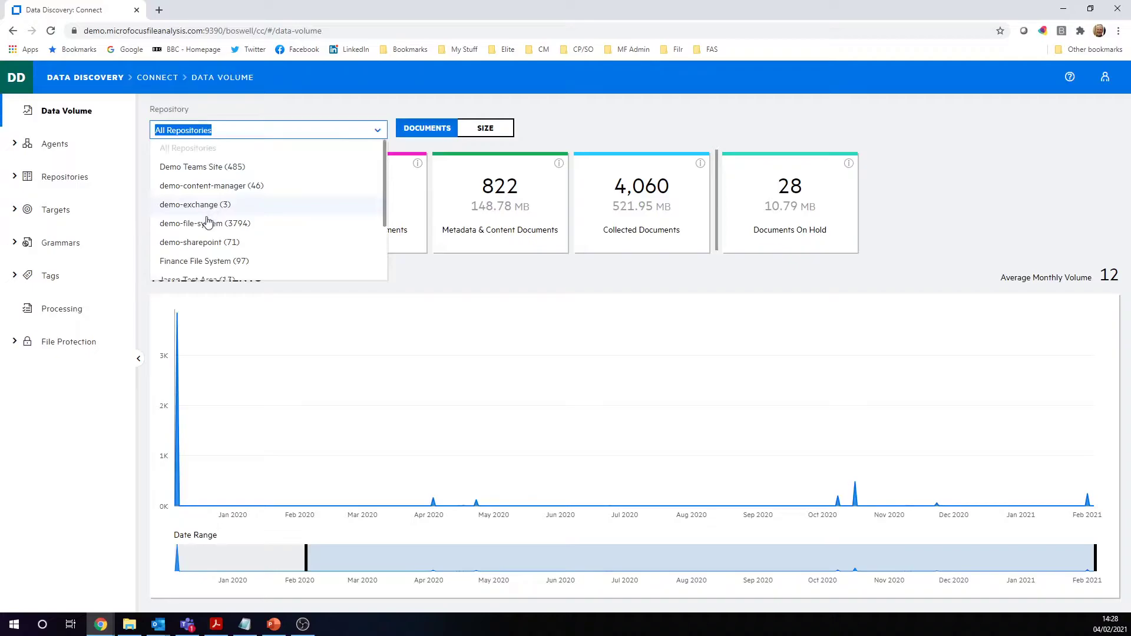
Browse Agent Clusters, then list all 12 managed repositories, including Tech Docs File System
click(61, 177)
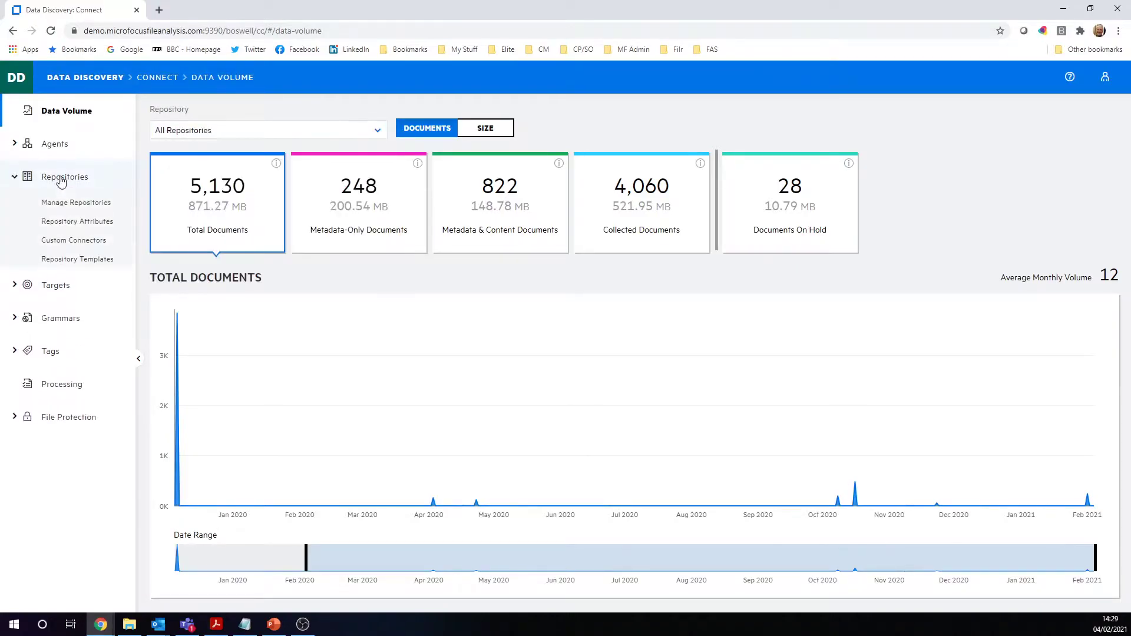
click(58, 146)
click(66, 171)
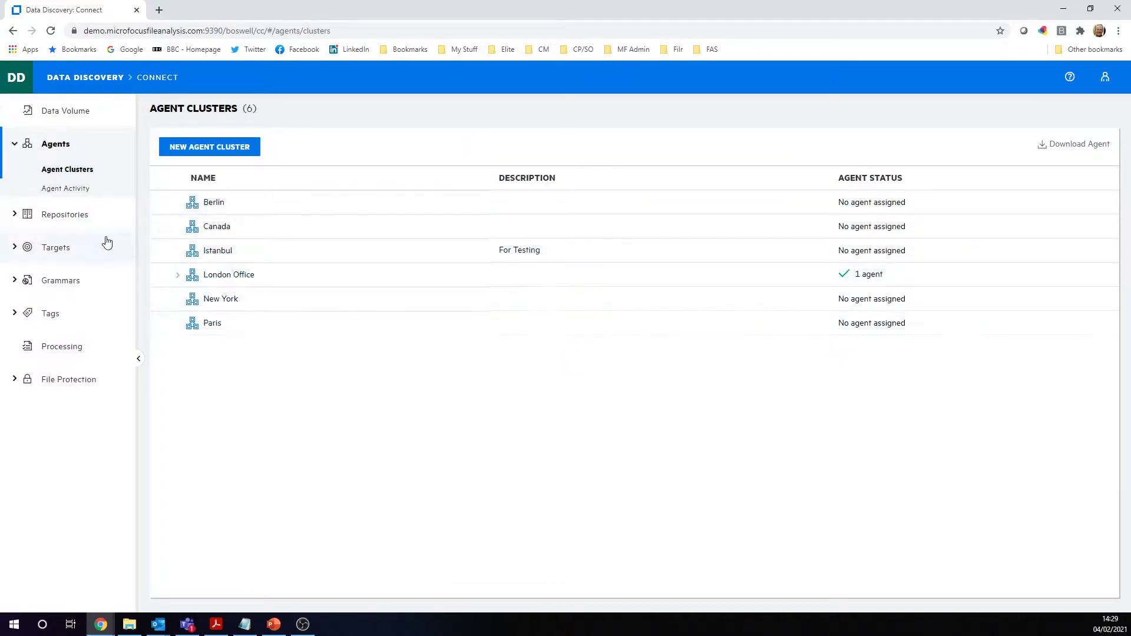
click(74, 217)
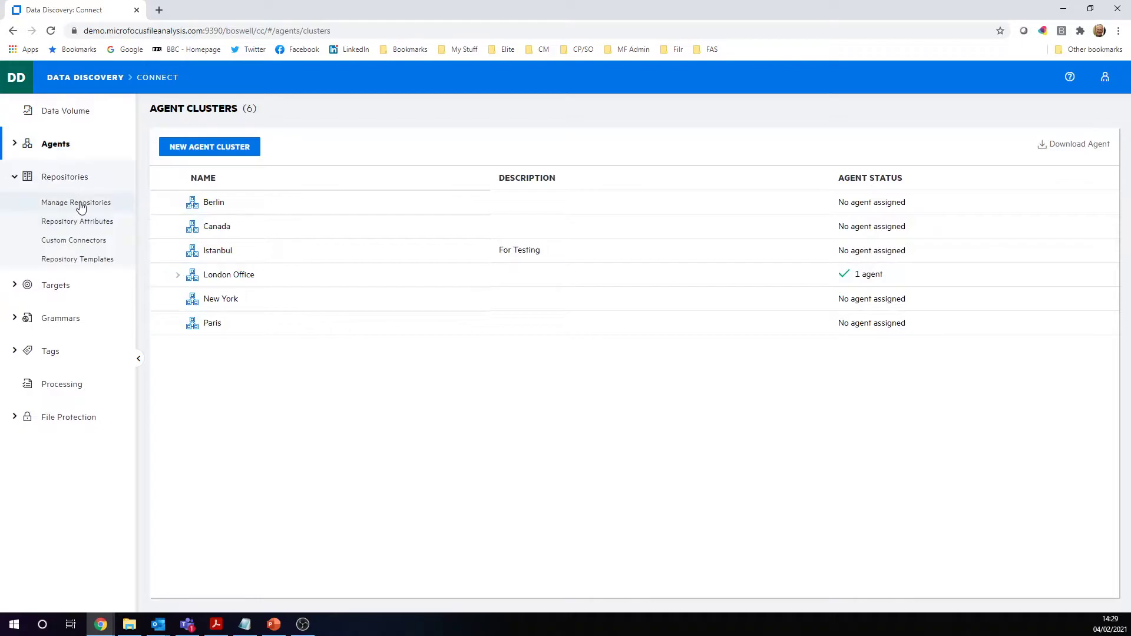
click(80, 204)
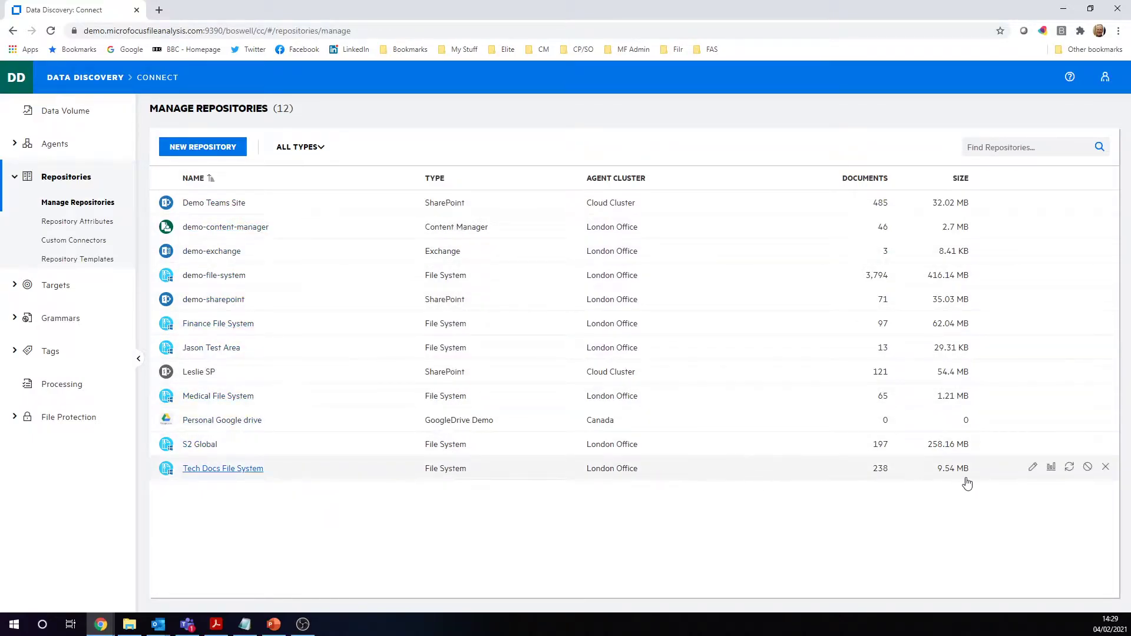
Review Tech Docs File System's general settings and capture path \\DEMO-AGENT02\NewDemoData\TechDocs, closing without changes
click(1032, 469)
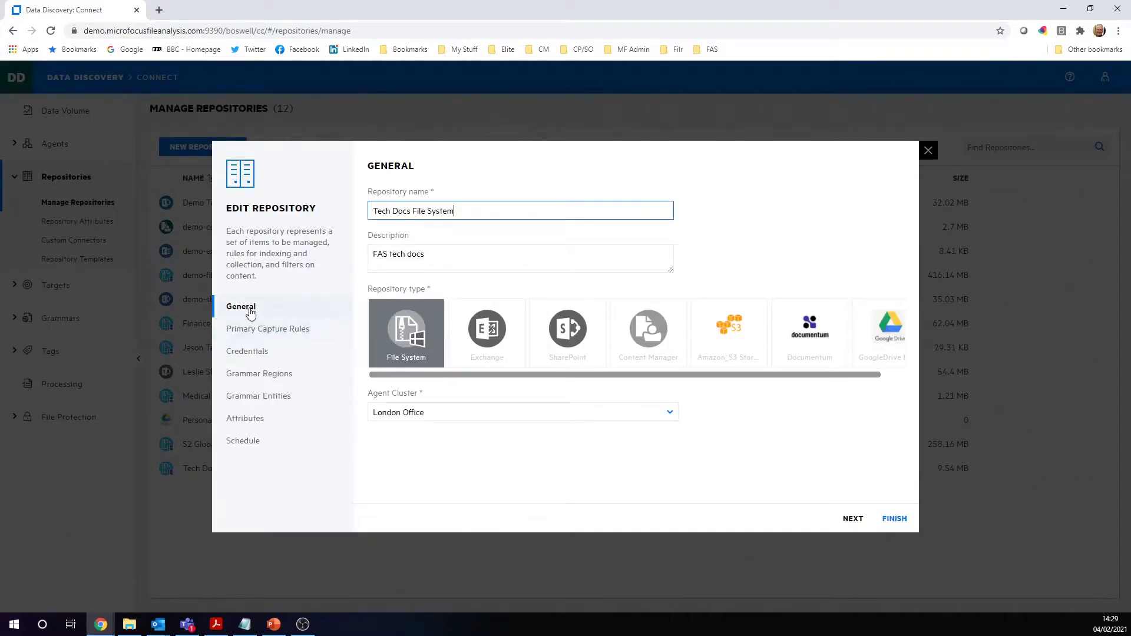
click(278, 329)
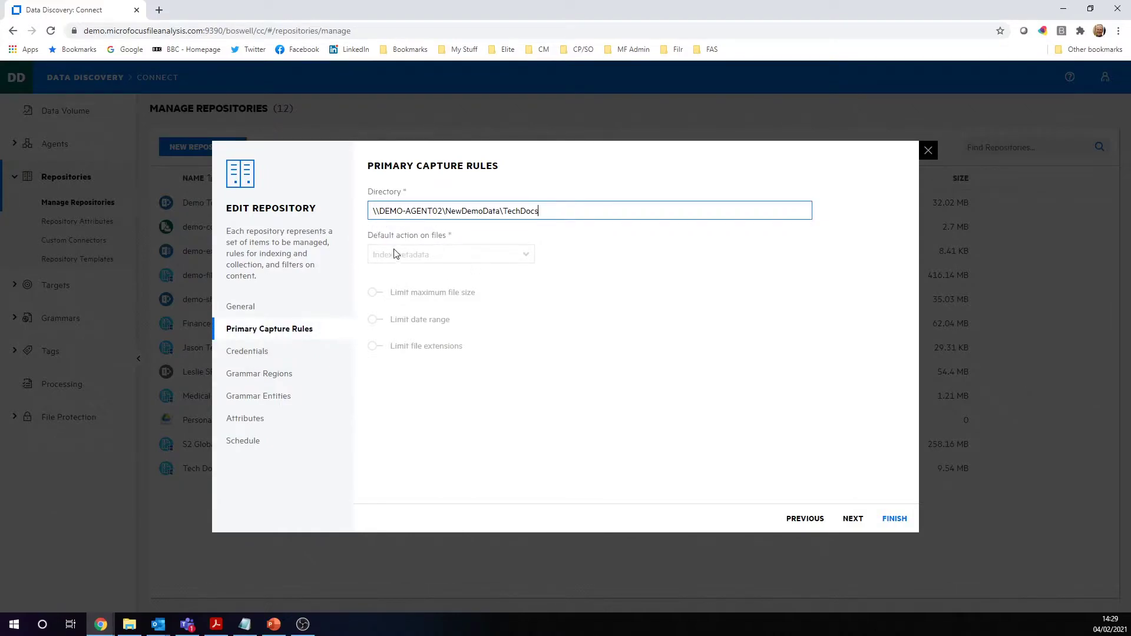
mouse_move(394, 254)
click(929, 151)
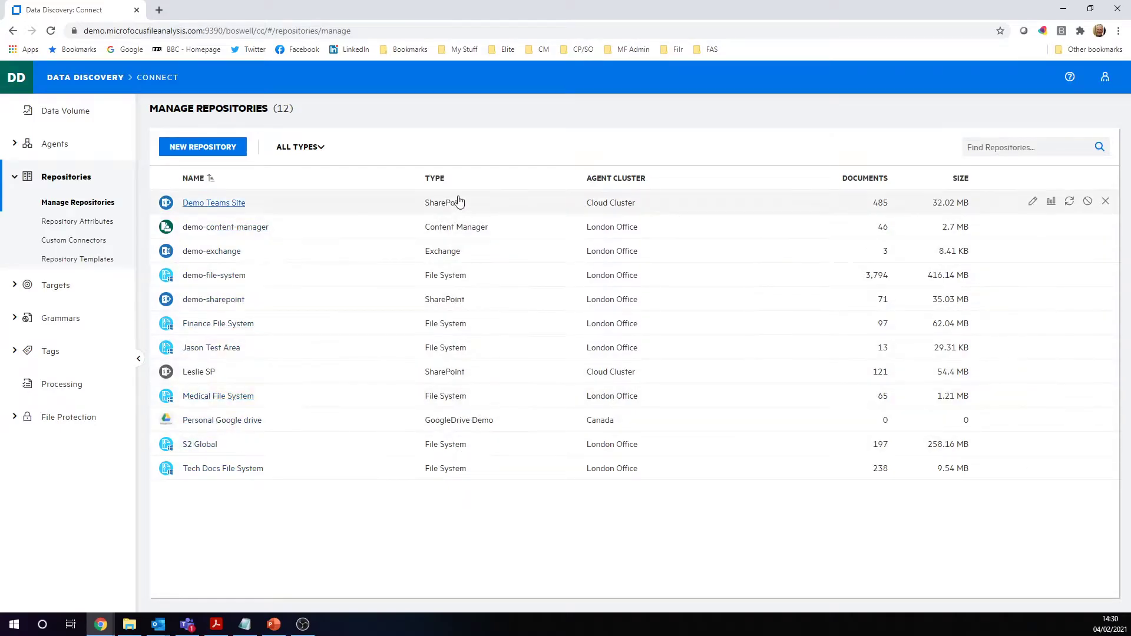
Open the All files Risk Assessment using 10% Sampling workspace and chart its content by file type
click(9, 83)
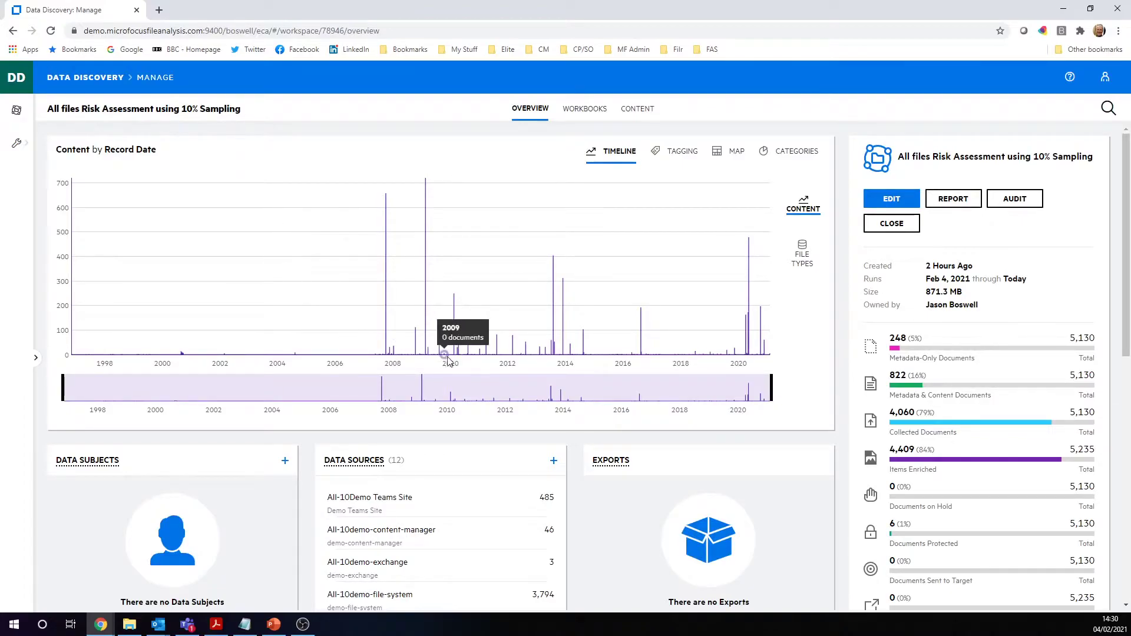
scroll(493, 427, down, 1)
scroll(494, 433, down, 2)
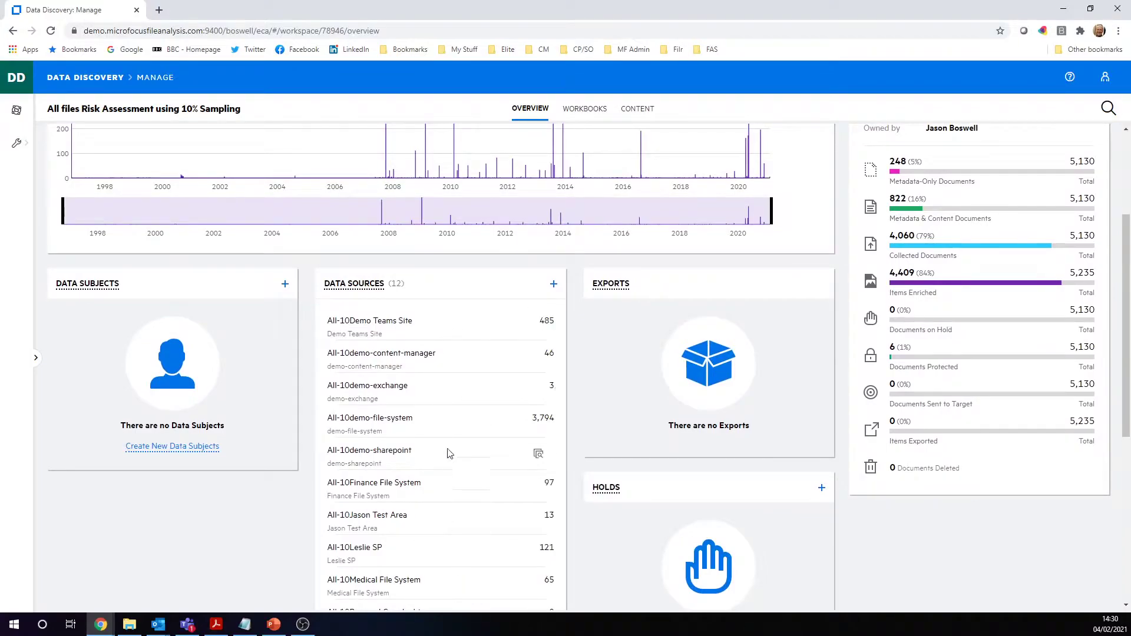
scroll(461, 389, up, 1)
scroll(461, 389, up, 3)
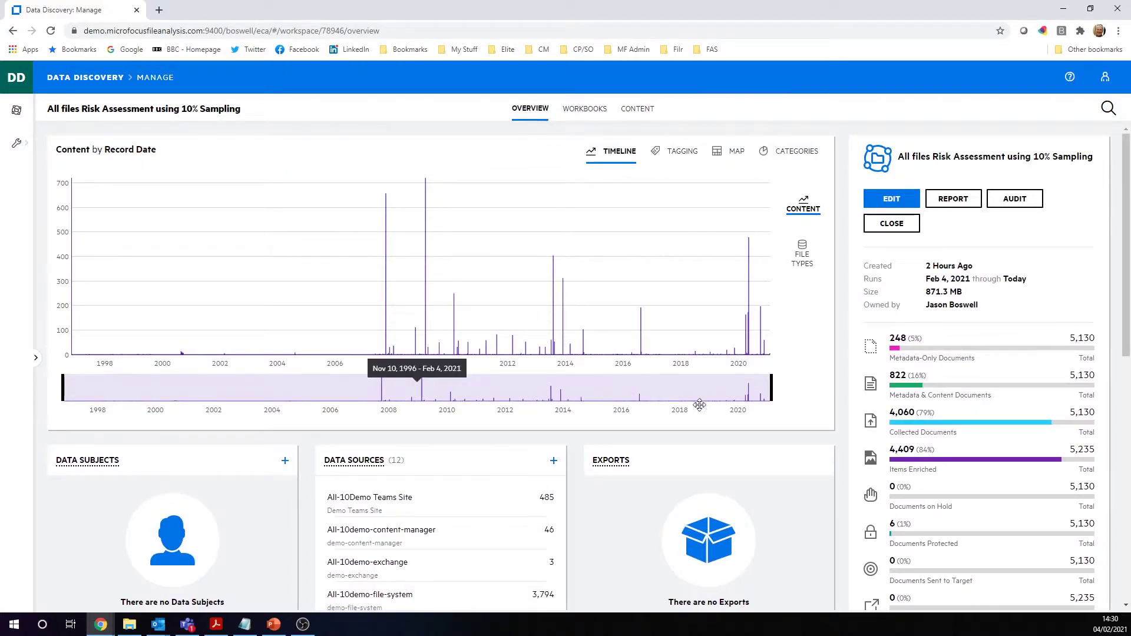
click(805, 258)
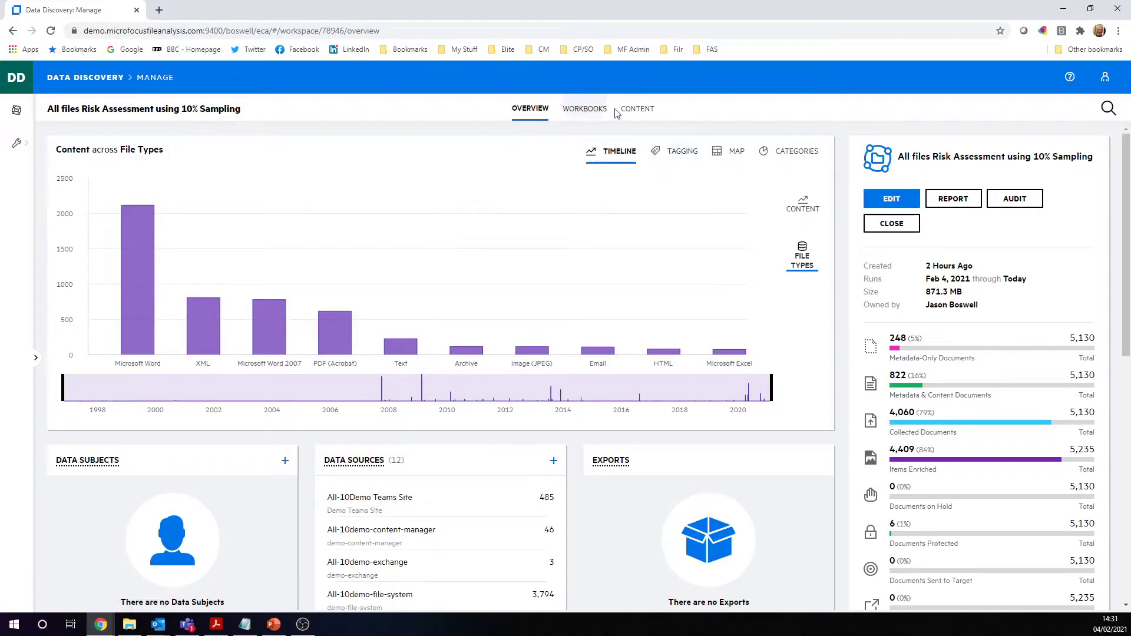
List the workspace's 11 sampled workbooks and start a new task workbook
click(579, 116)
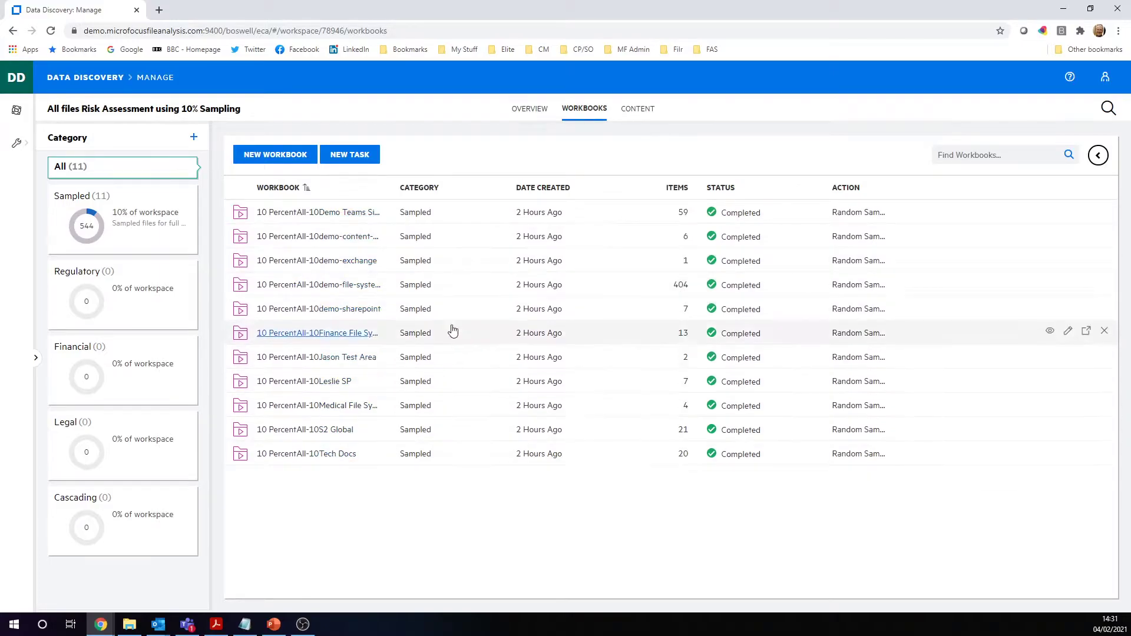
click(356, 155)
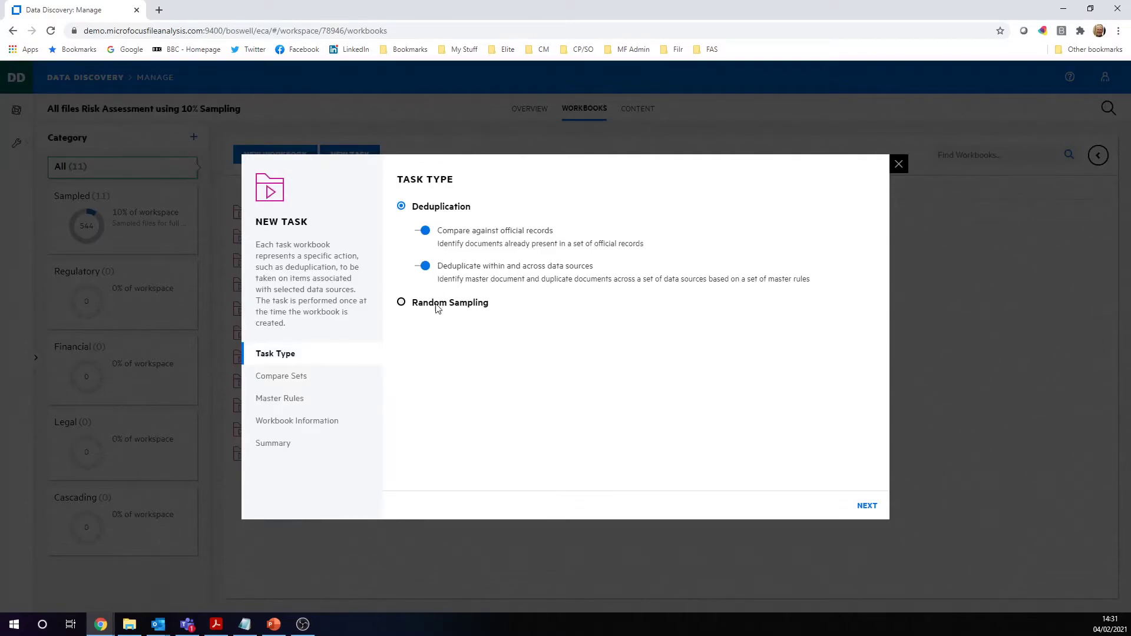
Make the task Random Sampling, raising All-10demo-exchange to 50%, Tech Docs to 30%, test area to 53%
click(401, 304)
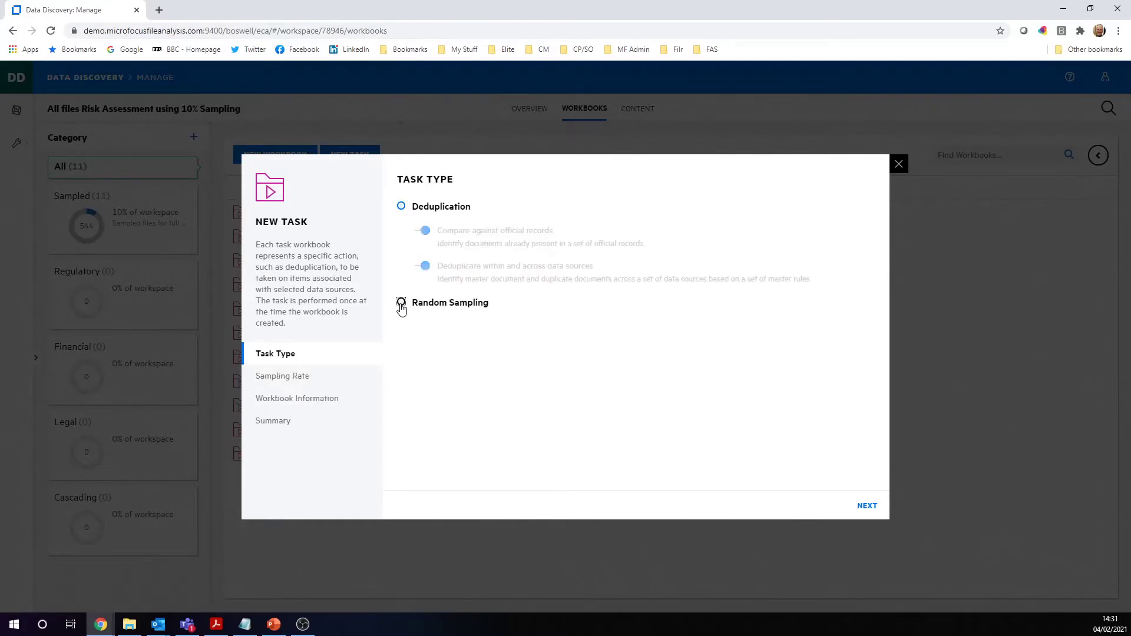
click(866, 507)
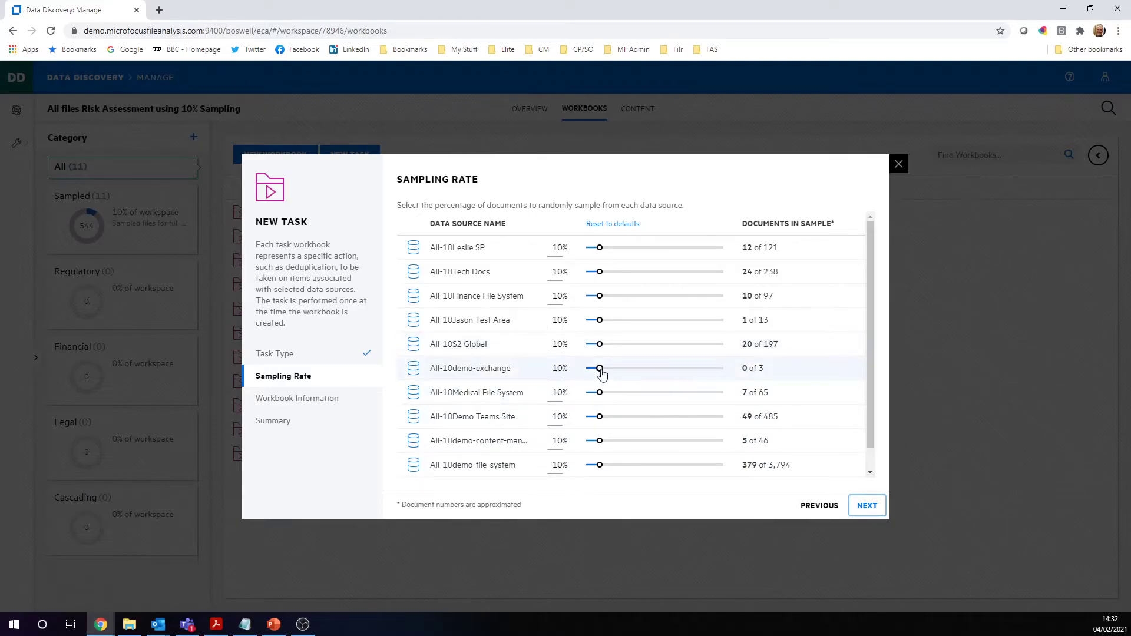
drag(599, 368, 656, 369)
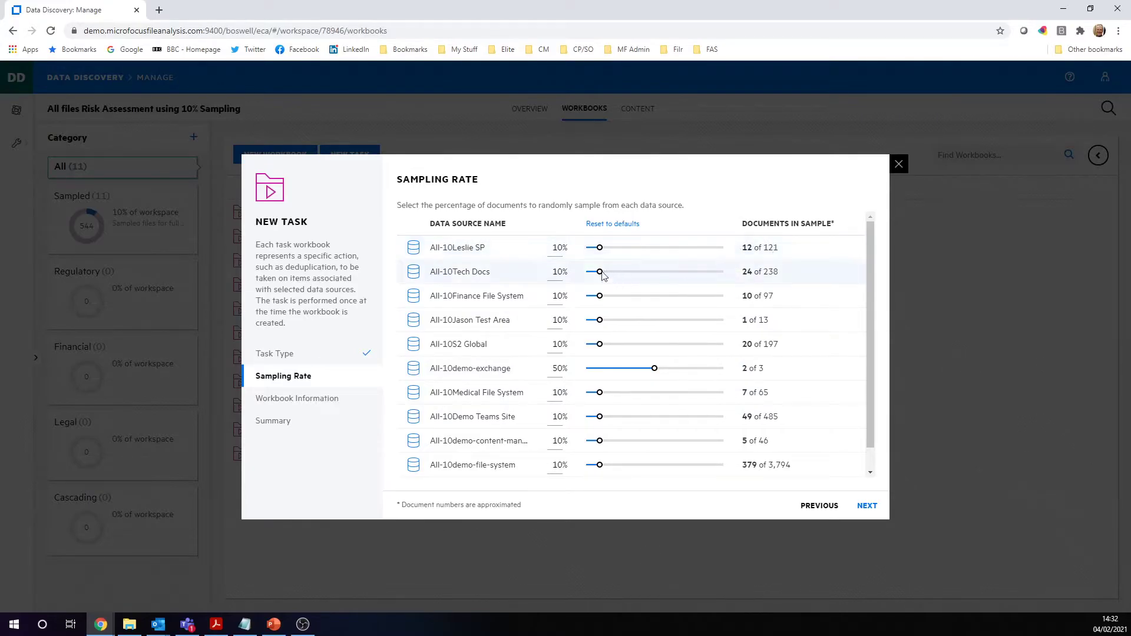
drag(600, 248, 618, 296)
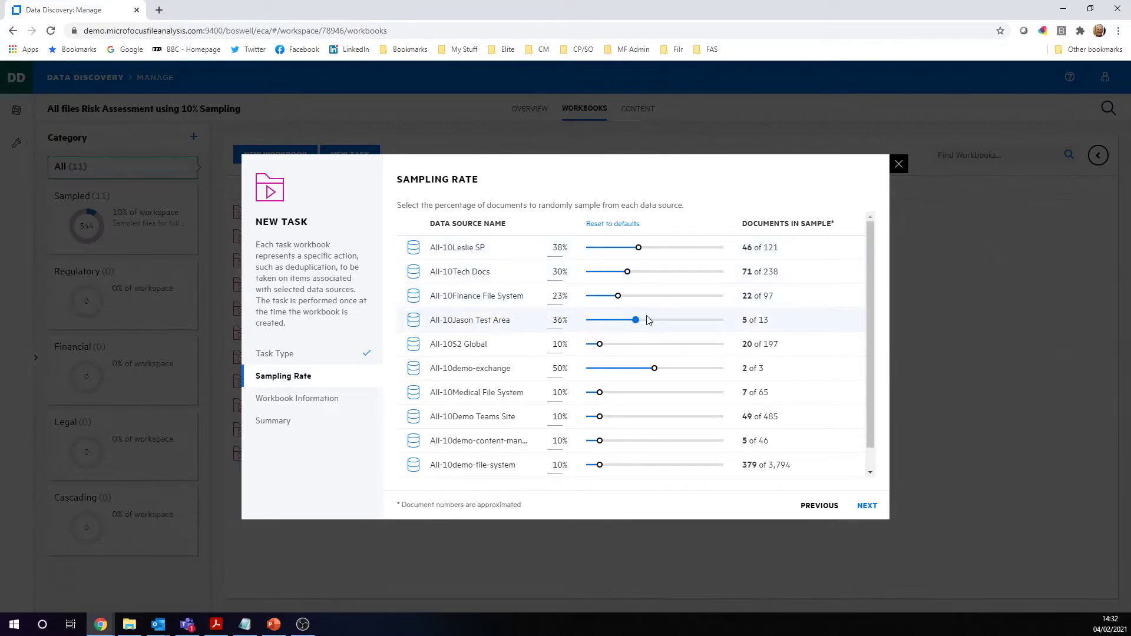
drag(652, 320, 664, 321)
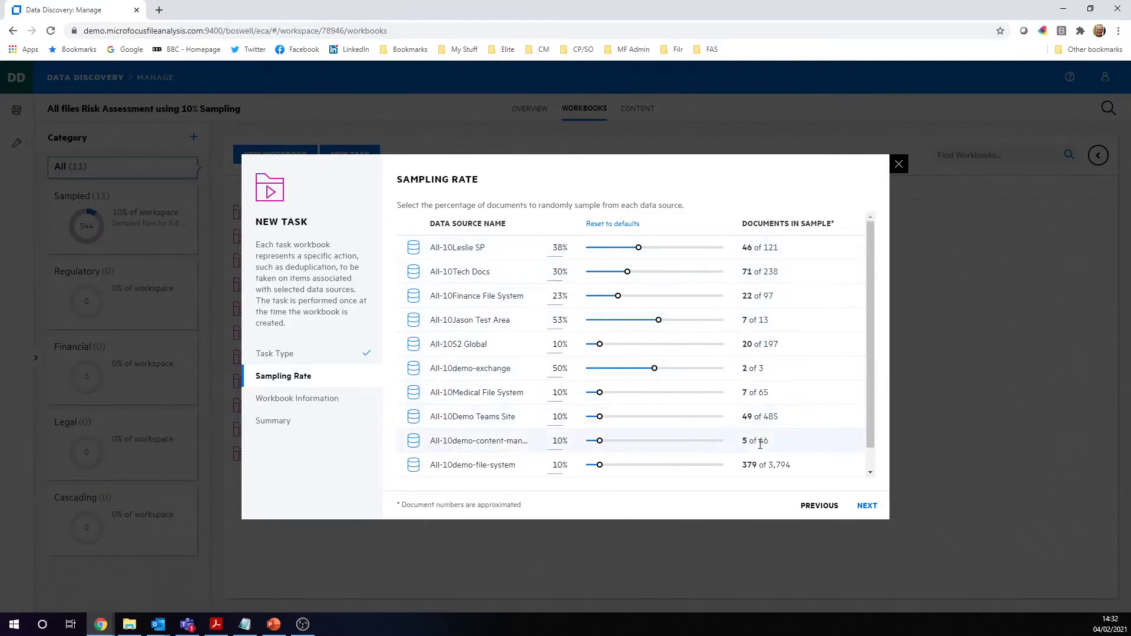
Advance to Workbook Information, then discard the new sampling task without creating it
click(863, 506)
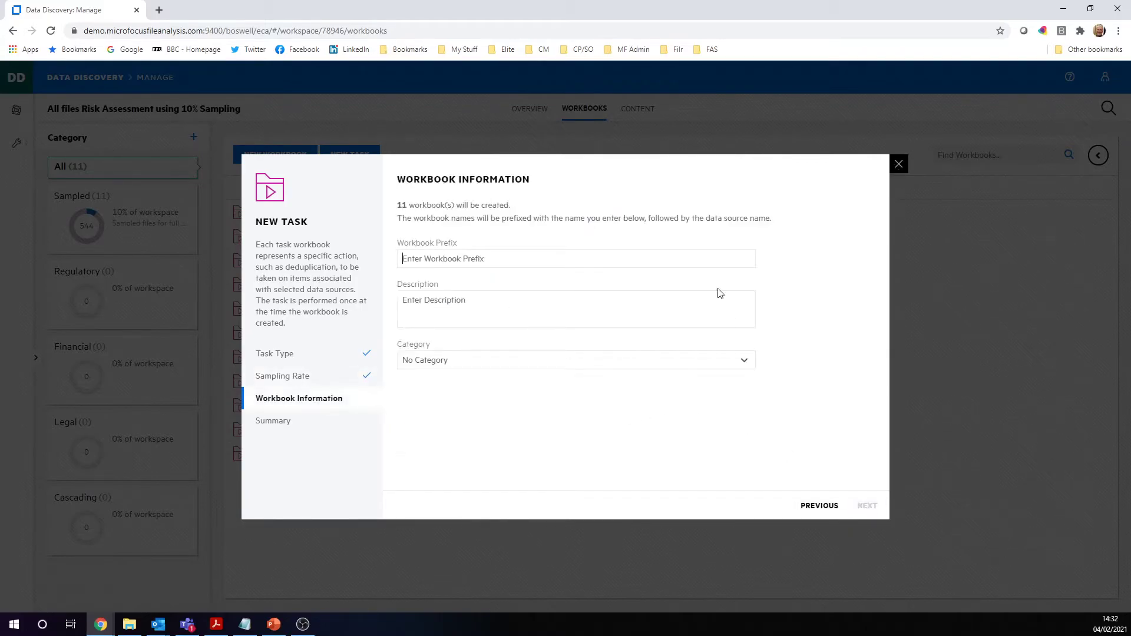
click(896, 170)
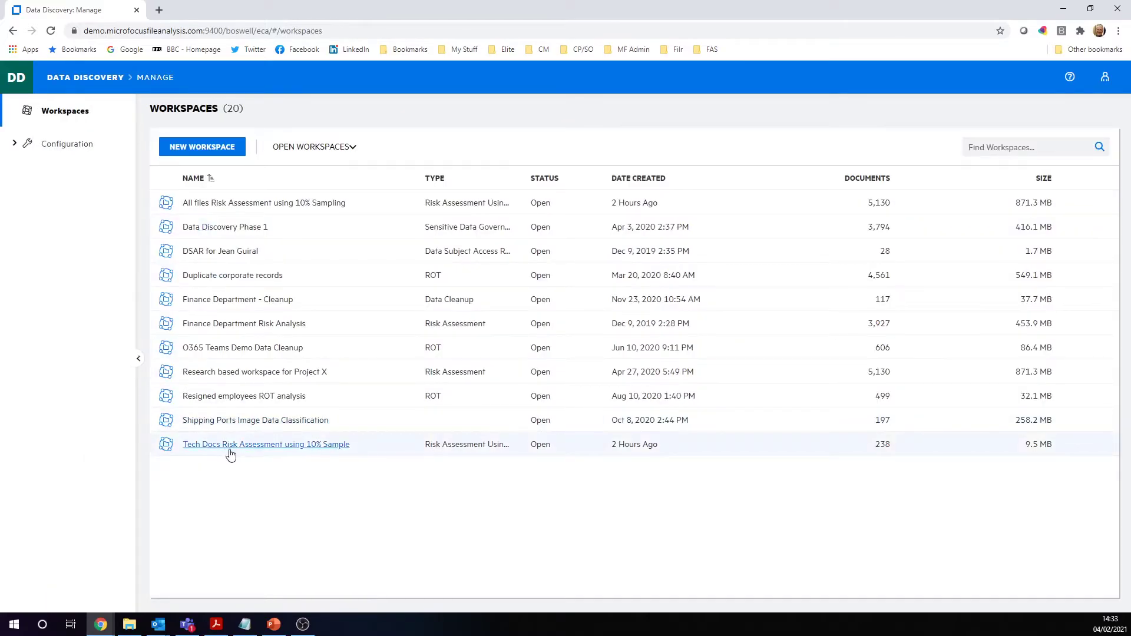
Open the Tech Docs Risk Assessment using 10% Sample workspace from the Workspaces list
click(325, 451)
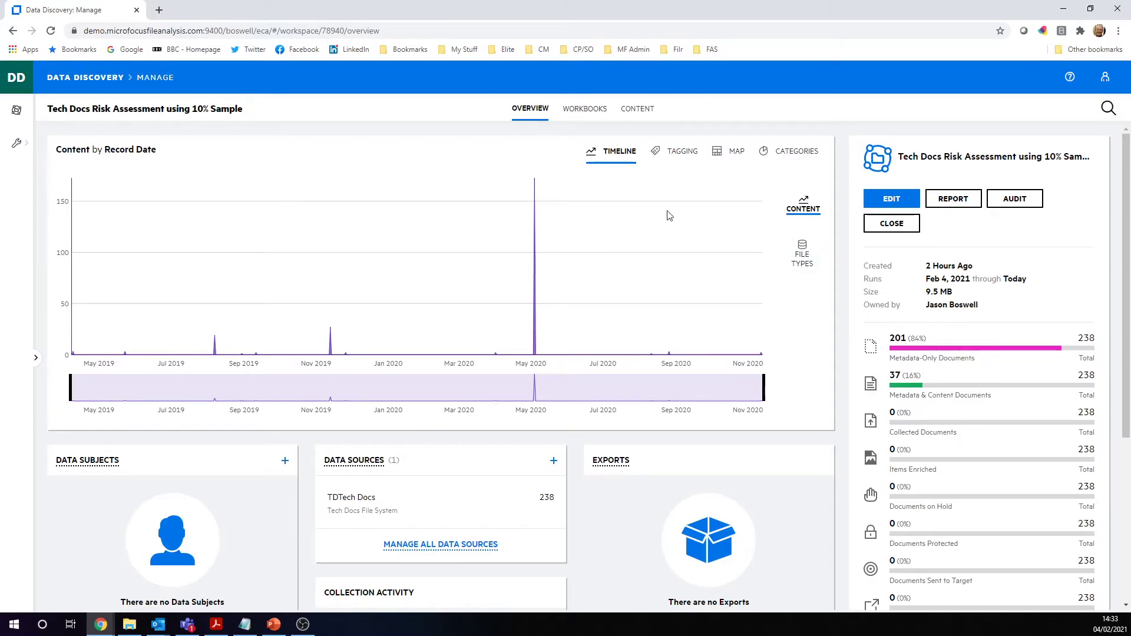
Show Tech Docs tagging: Medical Data 3, Email Addresses 10, Names 1, with 8% flagged
click(682, 154)
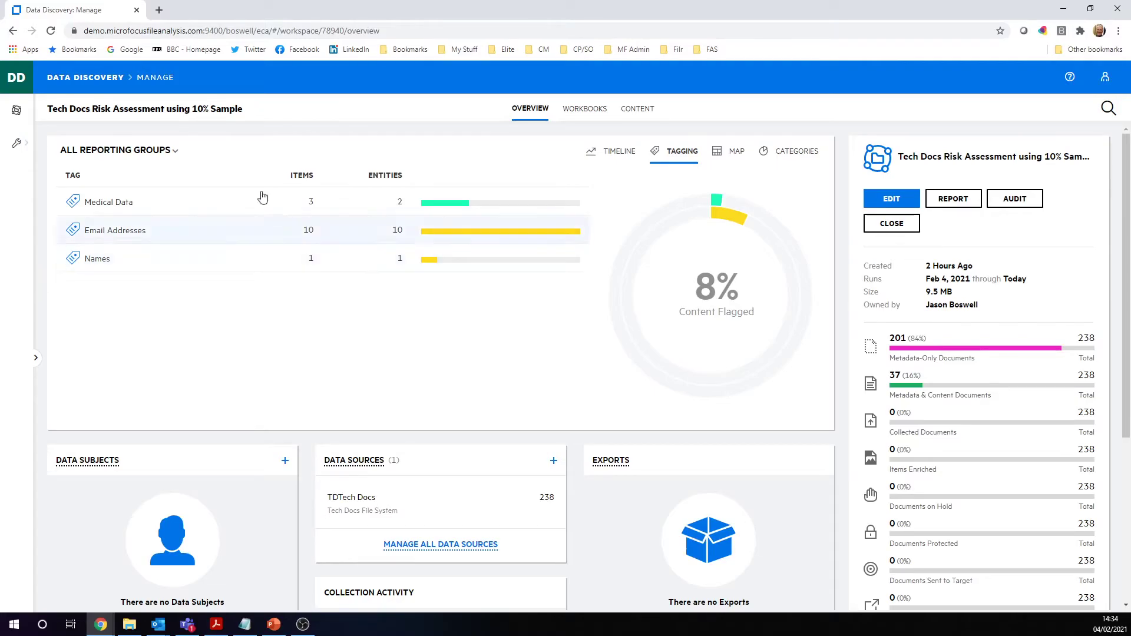
Open the Estimated Sensitive Data dashboard from the Analyze area
click(16, 80)
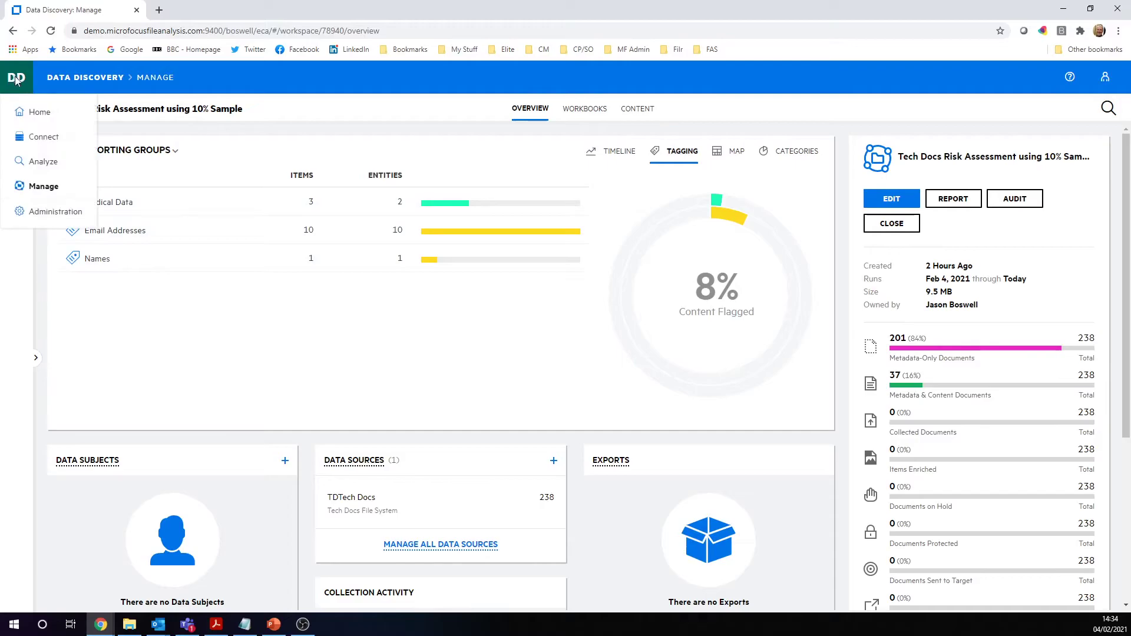
click(43, 167)
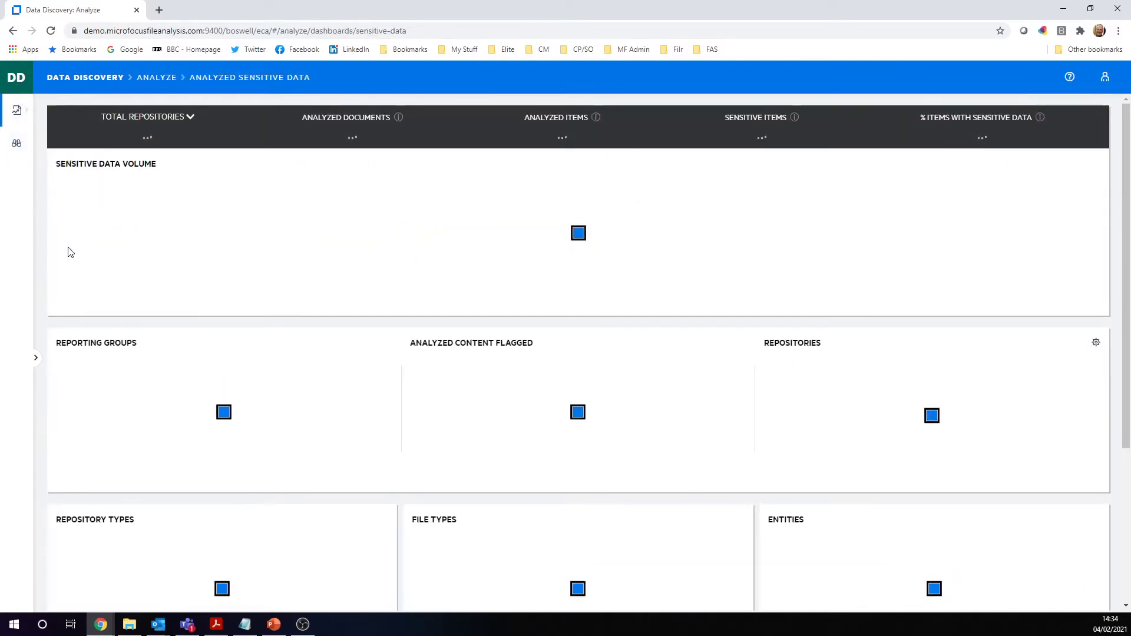
click(15, 111)
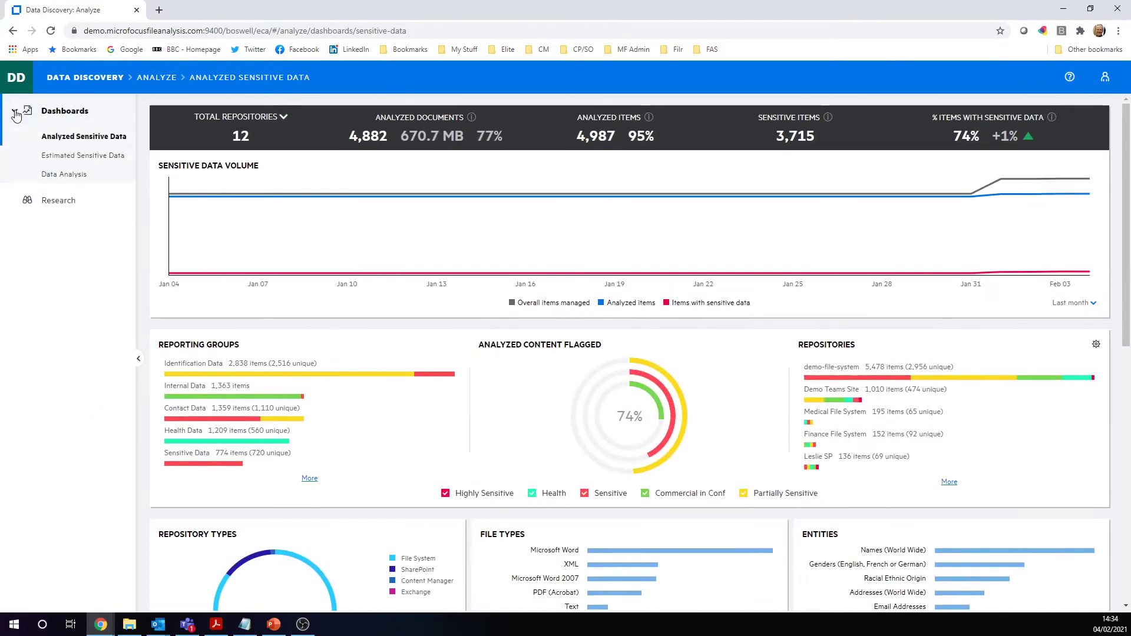
click(83, 157)
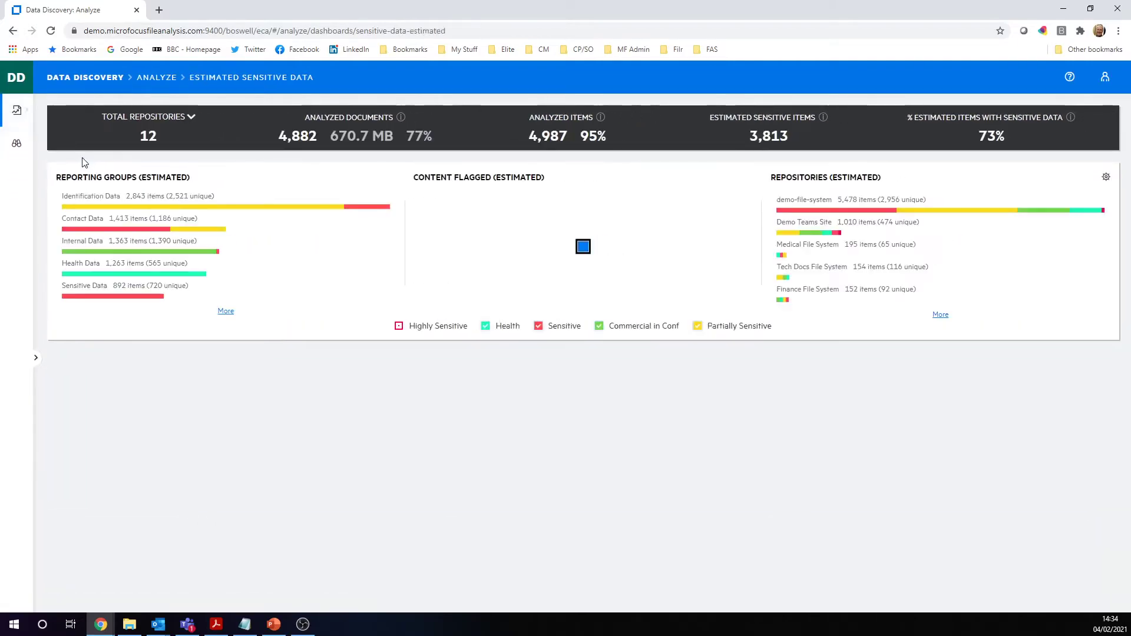
Filter the dashboard to Tech Docs File System, showing 37 documents and 116 sensitive items
click(192, 118)
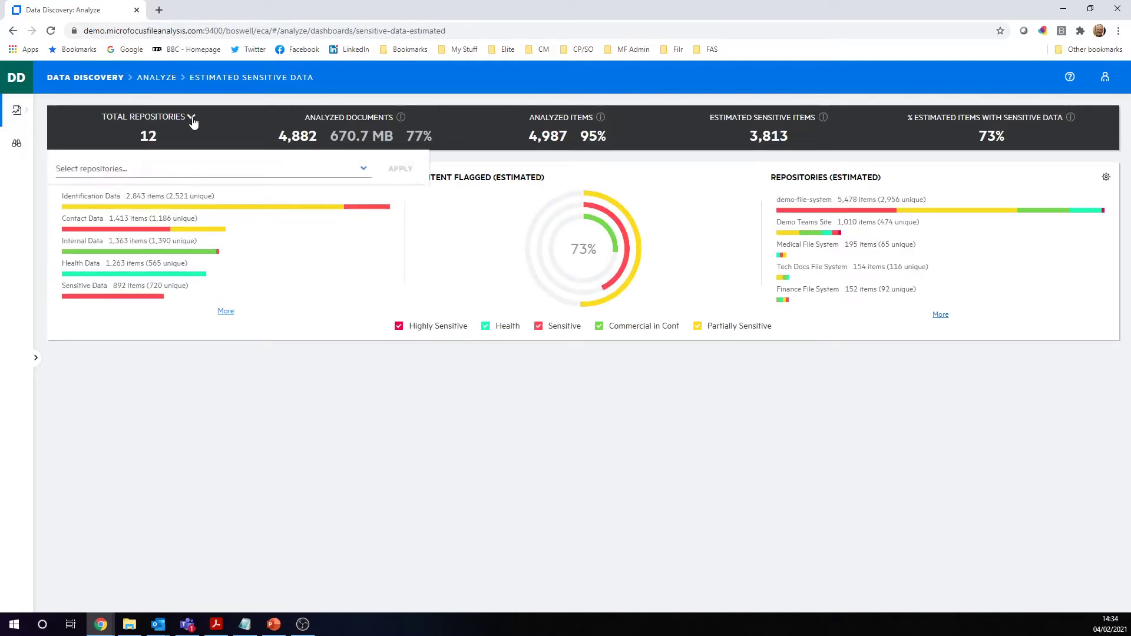
click(88, 169)
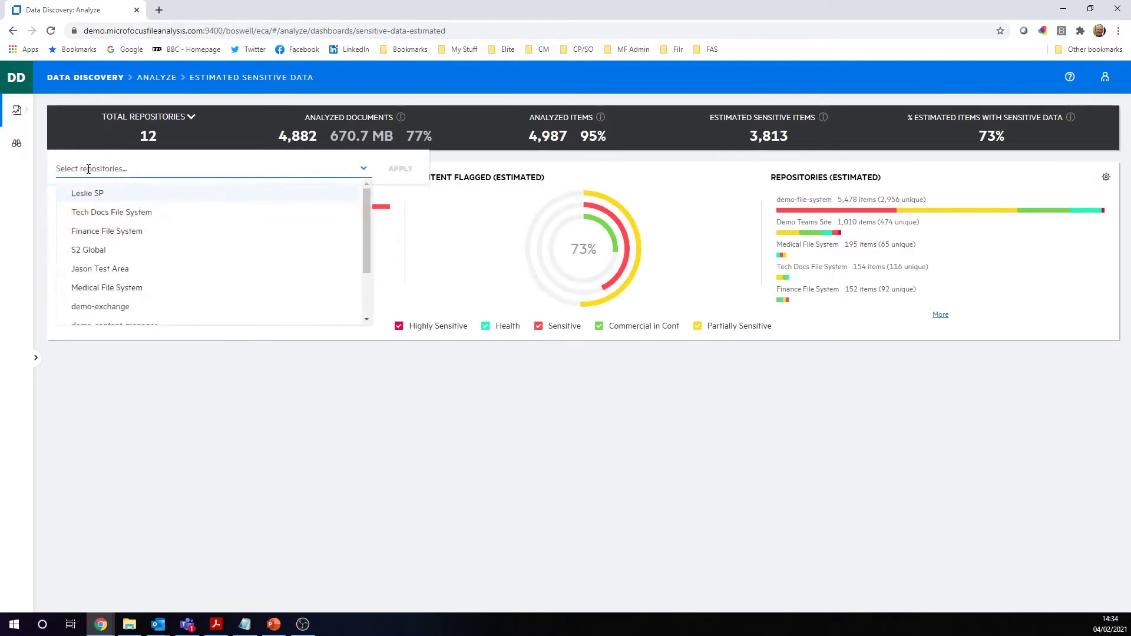
click(103, 218)
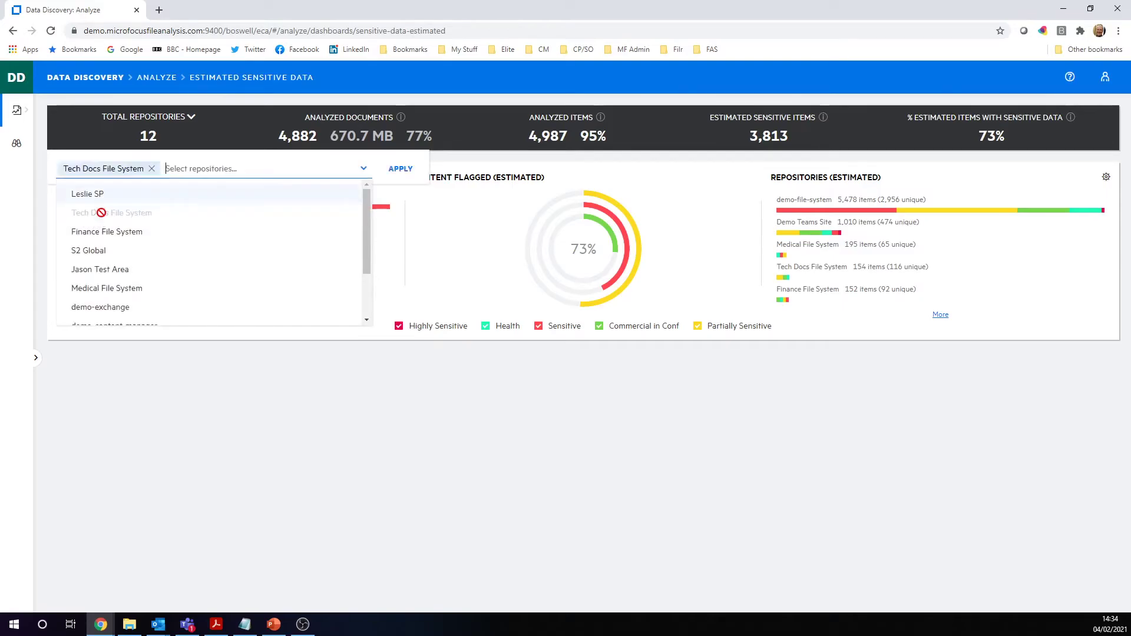
click(400, 170)
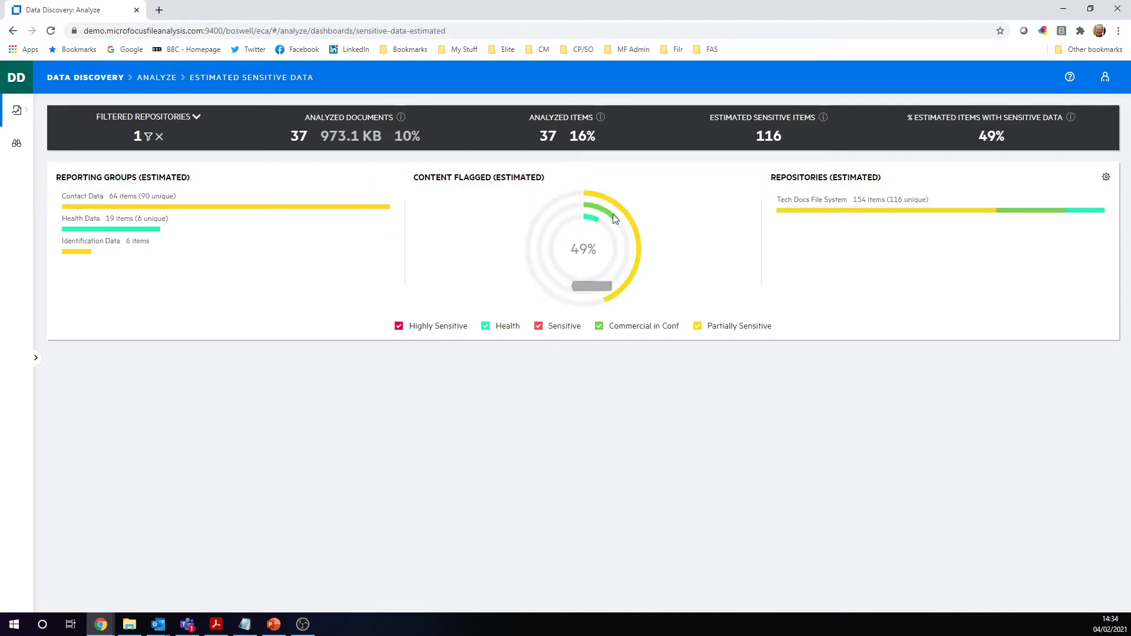
mouse_move(350, 132)
mouse_move(619, 230)
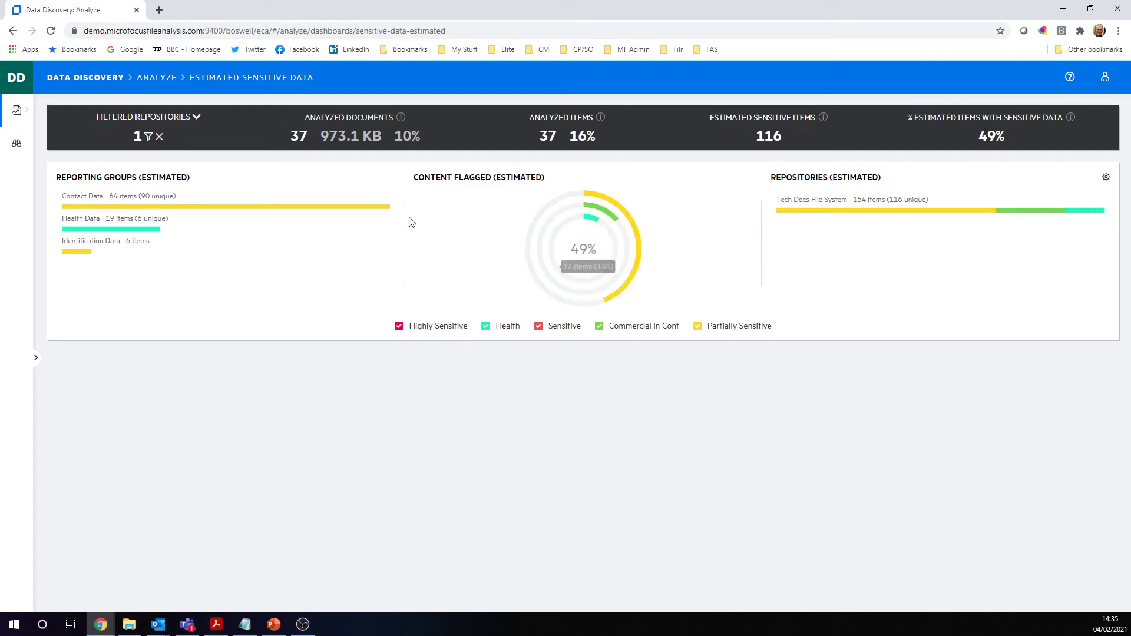
mouse_move(614, 205)
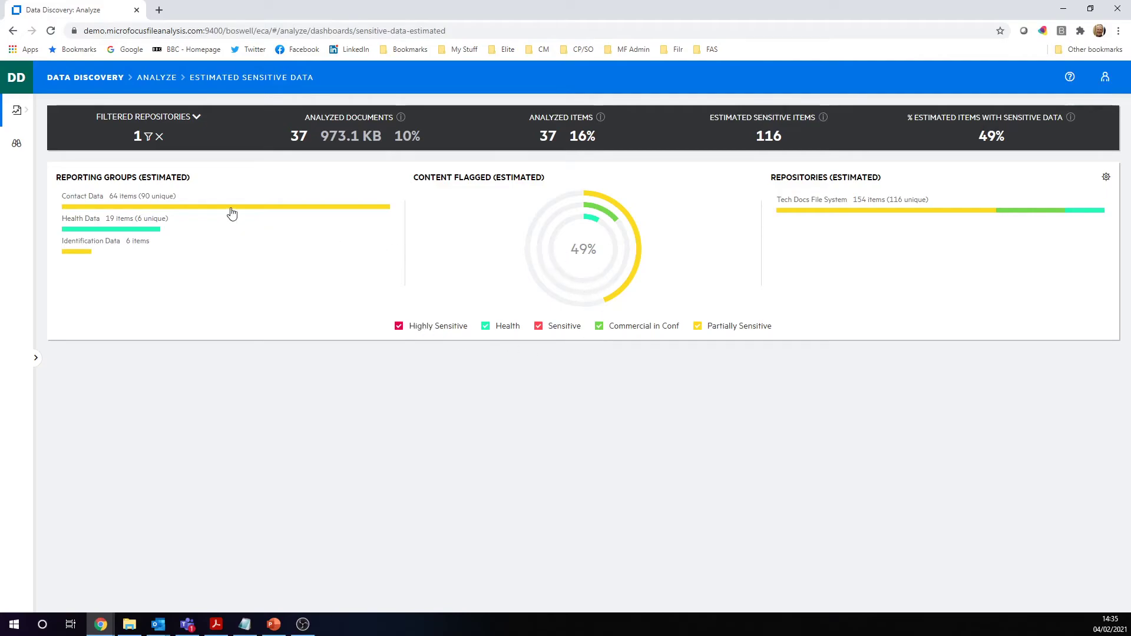
mouse_move(232, 213)
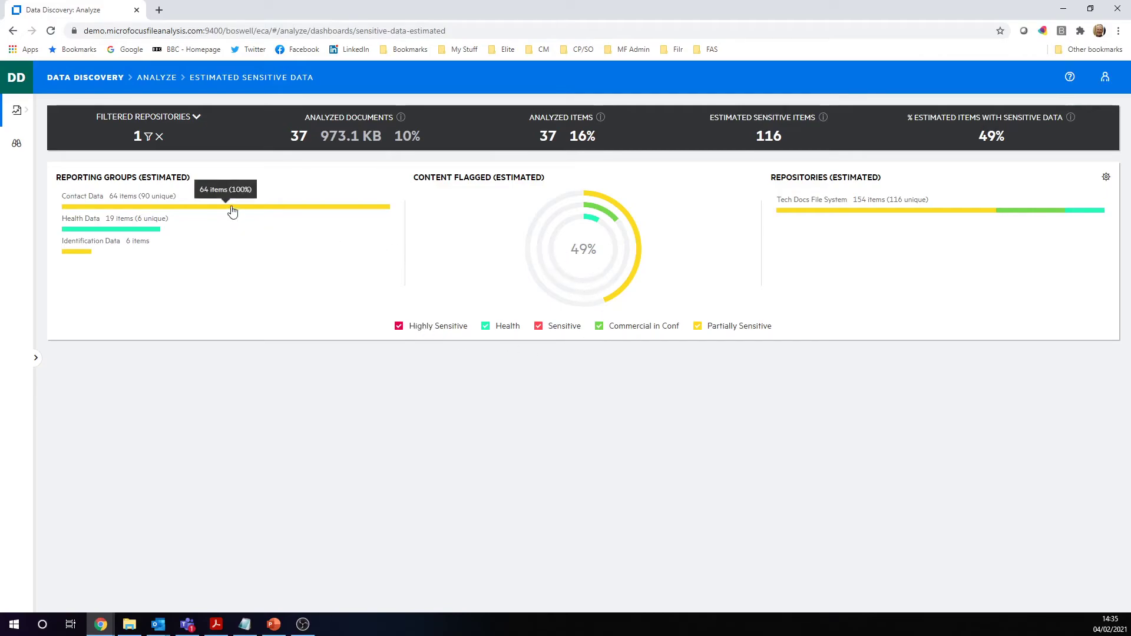
Drill into the Contact Data documents and select the flagged email address in igC_implementSvrRoles.htm
click(233, 207)
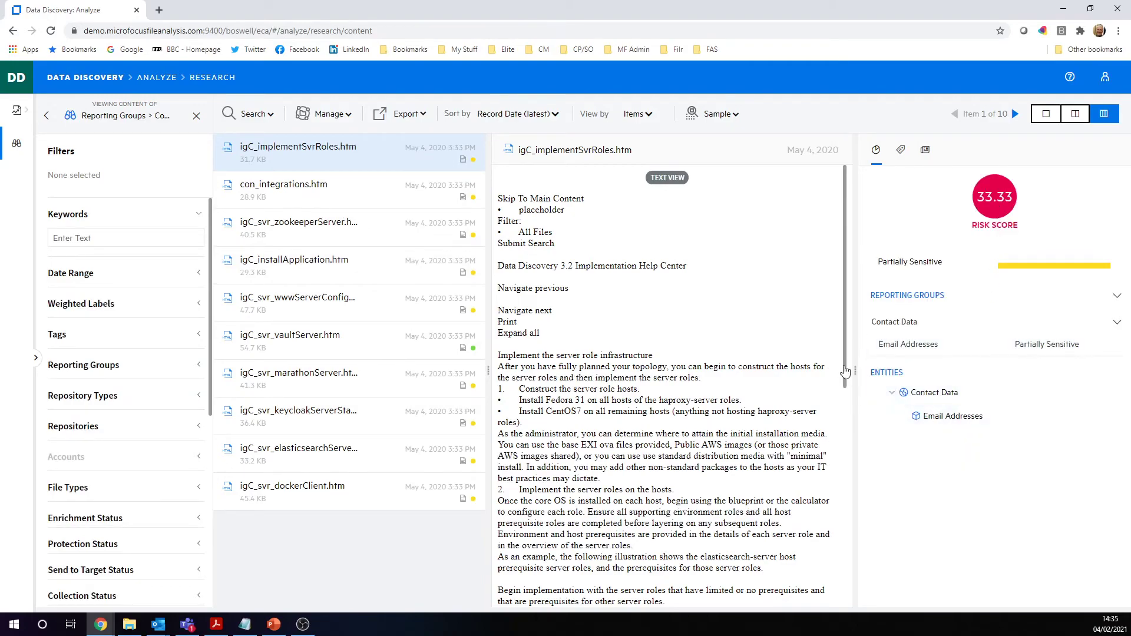
drag(845, 371, 834, 583)
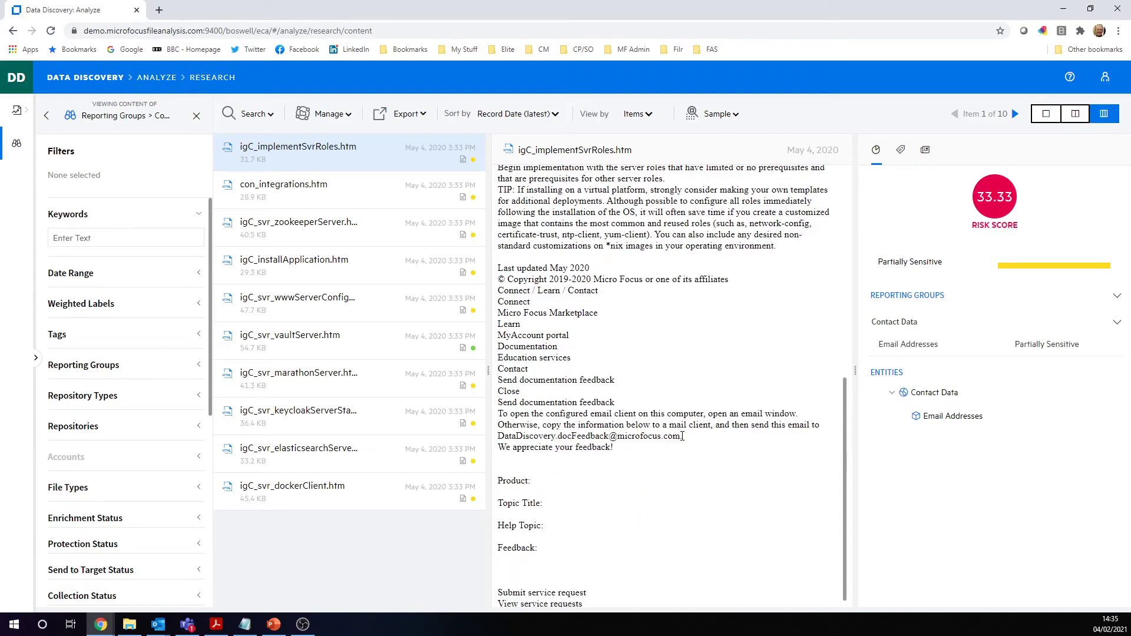
drag(682, 436, 500, 443)
Expand the File Types filter, showing the Contact Data documents are 10 HTML files
scroll(636, 335, up, 3)
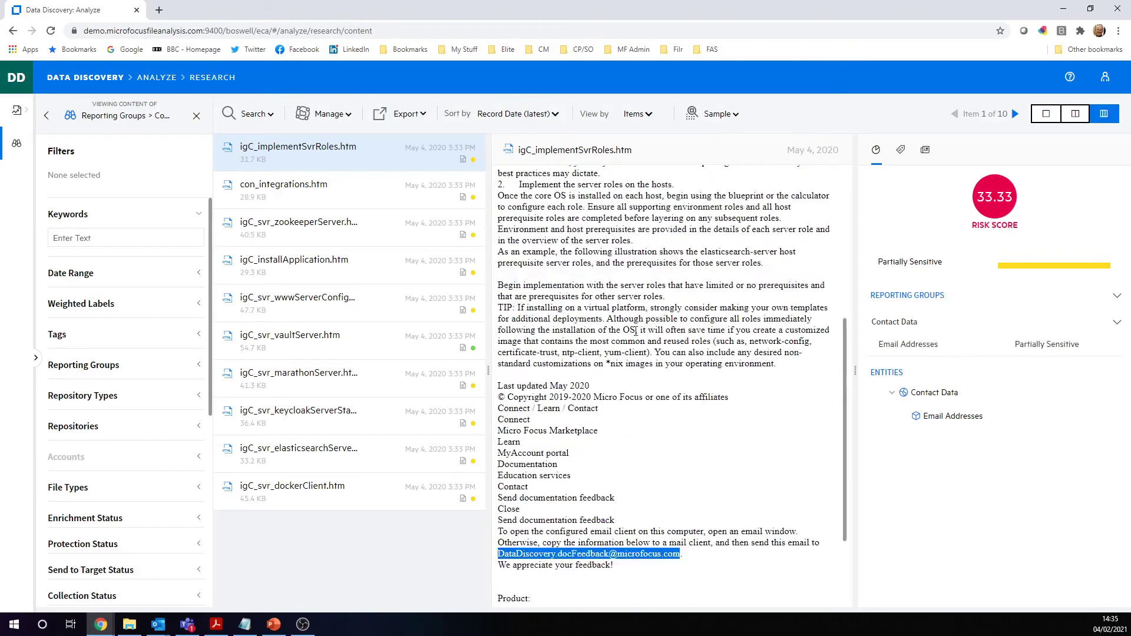
scroll(634, 337, up, 4)
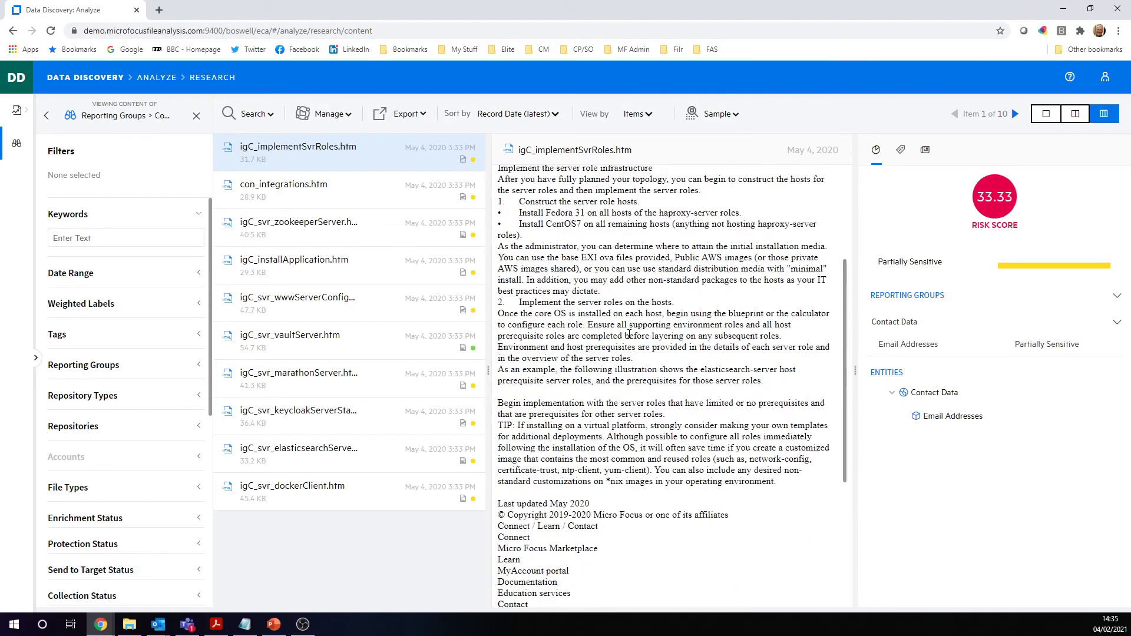
scroll(631, 338, down, 4)
scroll(629, 334, down, 2)
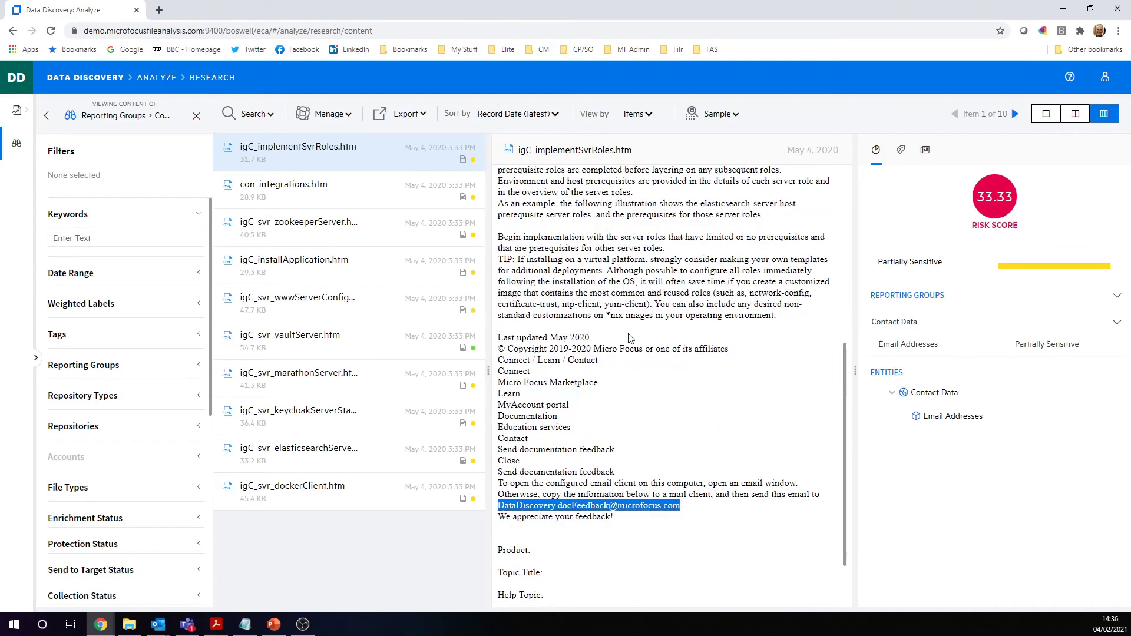
scroll(629, 338, up, 5)
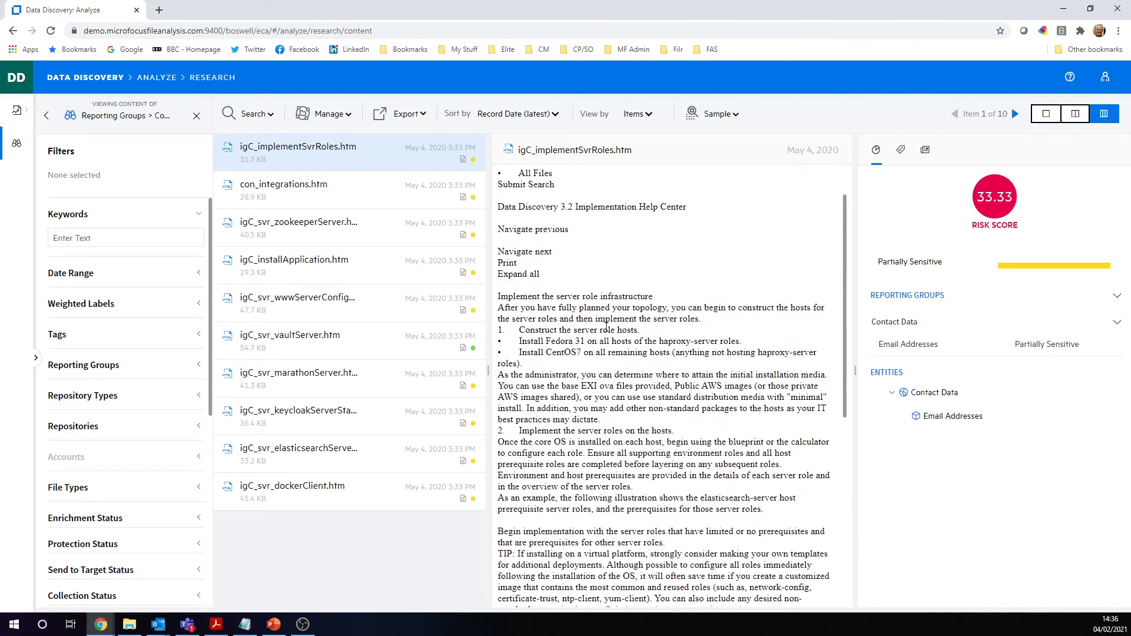
click(101, 493)
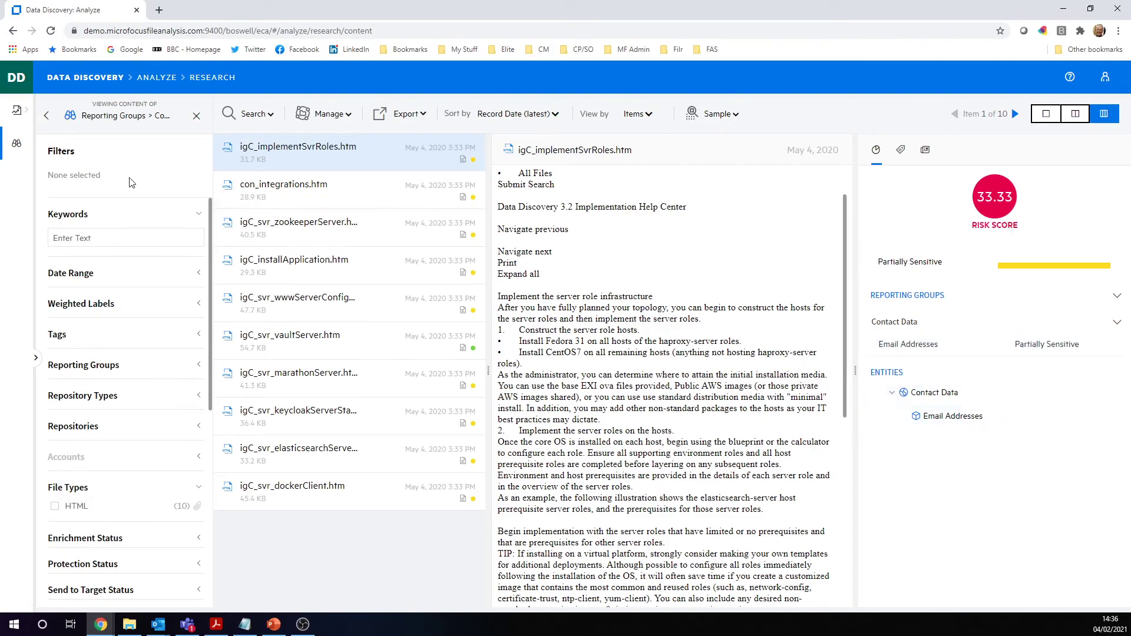
Return to the Estimated Sensitive Data dashboard filtered to Tech Docs File System and open the DD navigation menu
click(47, 122)
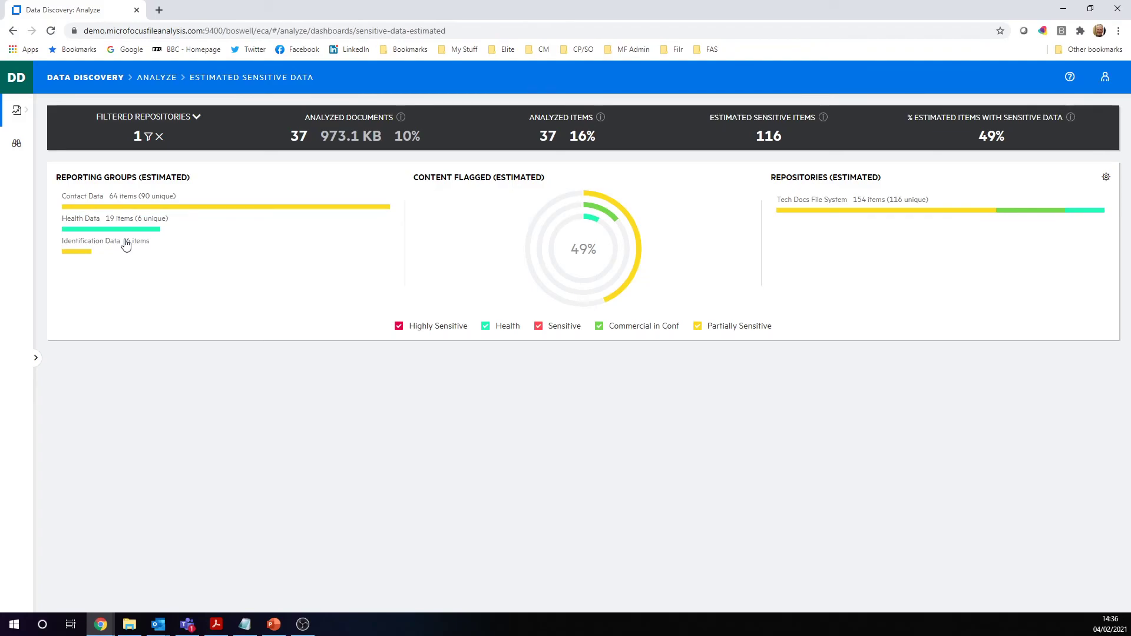
click(20, 87)
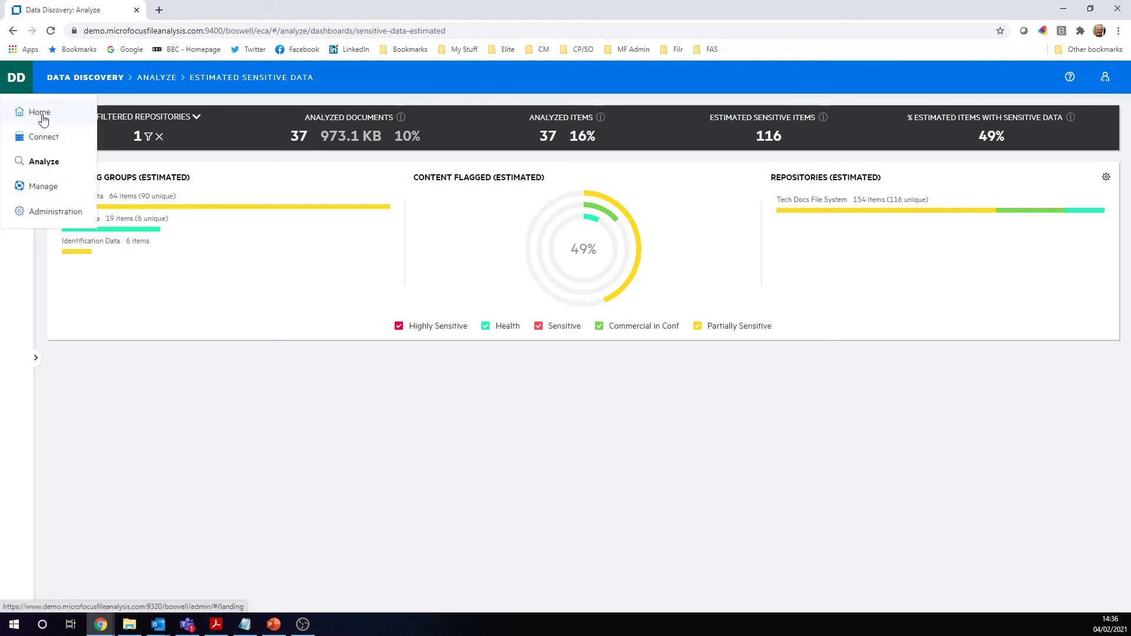